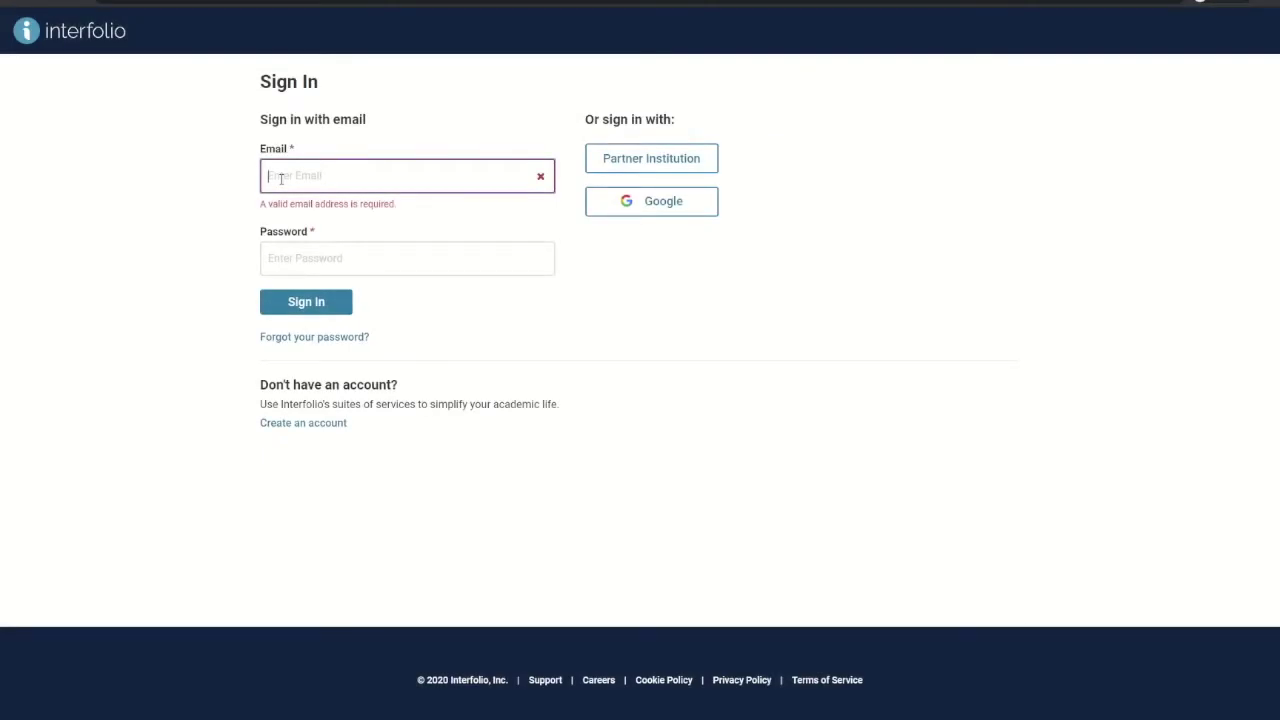
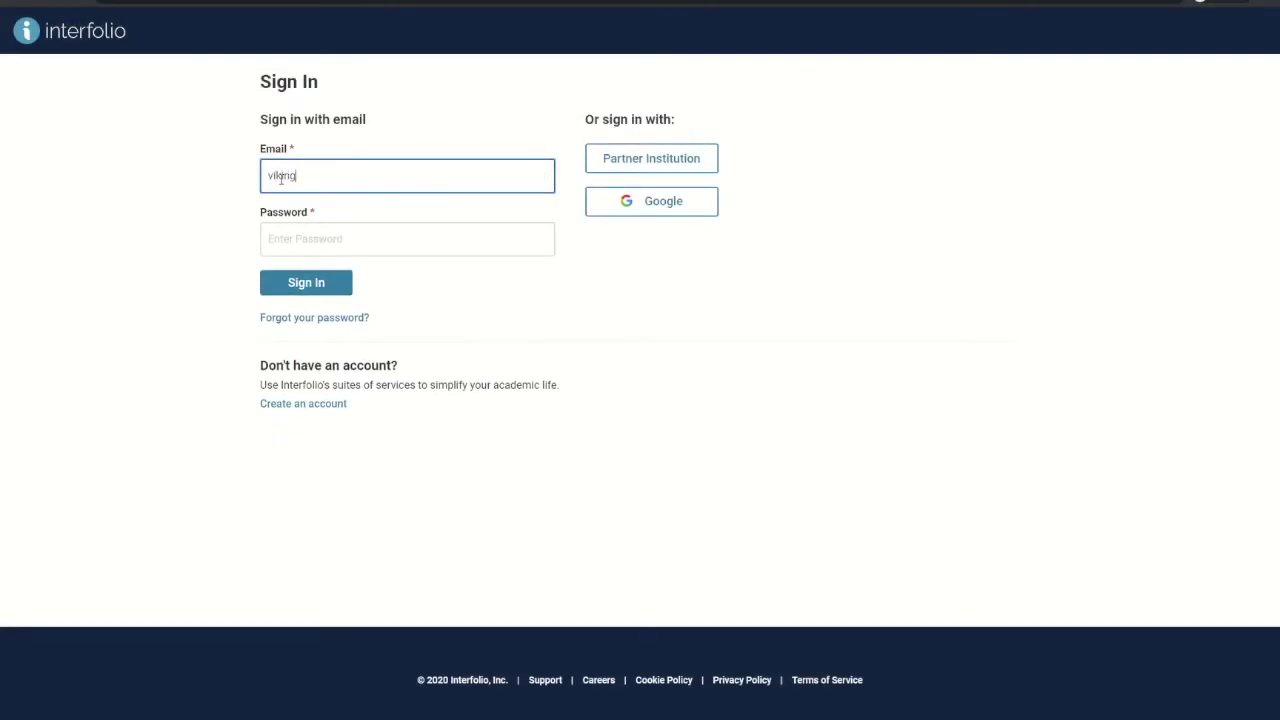
click(307, 230)
text(*)
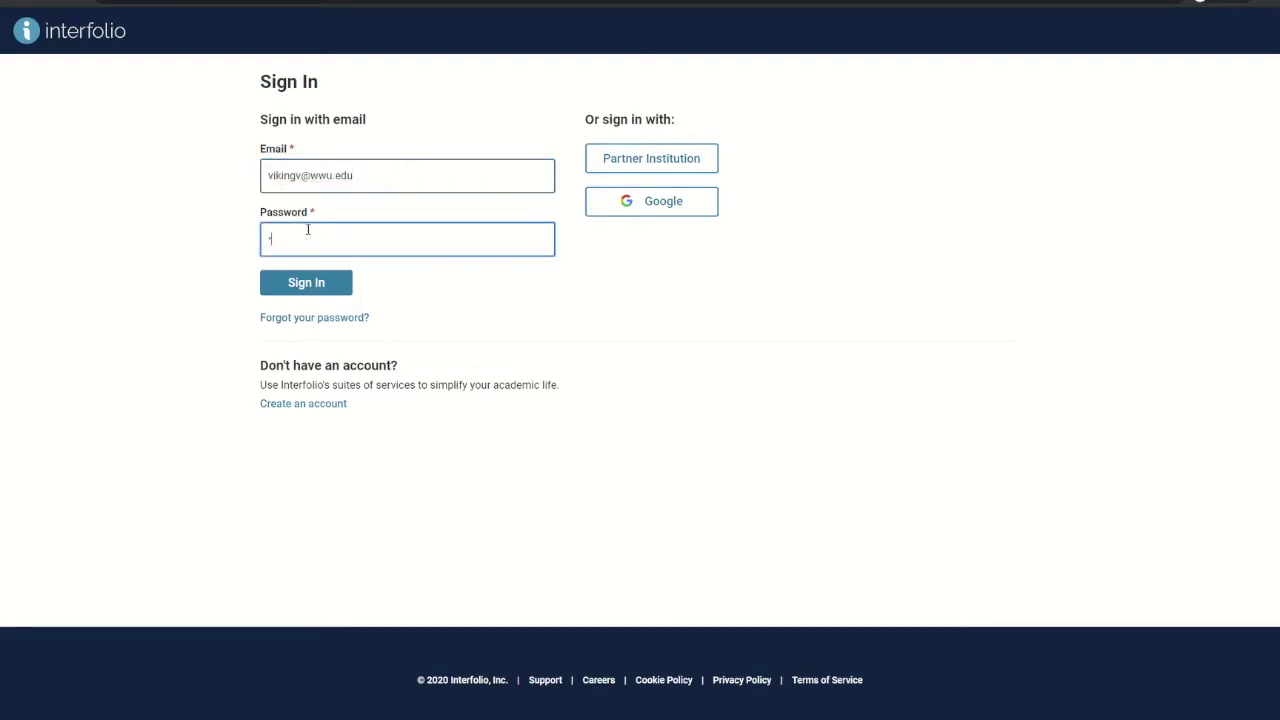
text(*********)
click(309, 284)
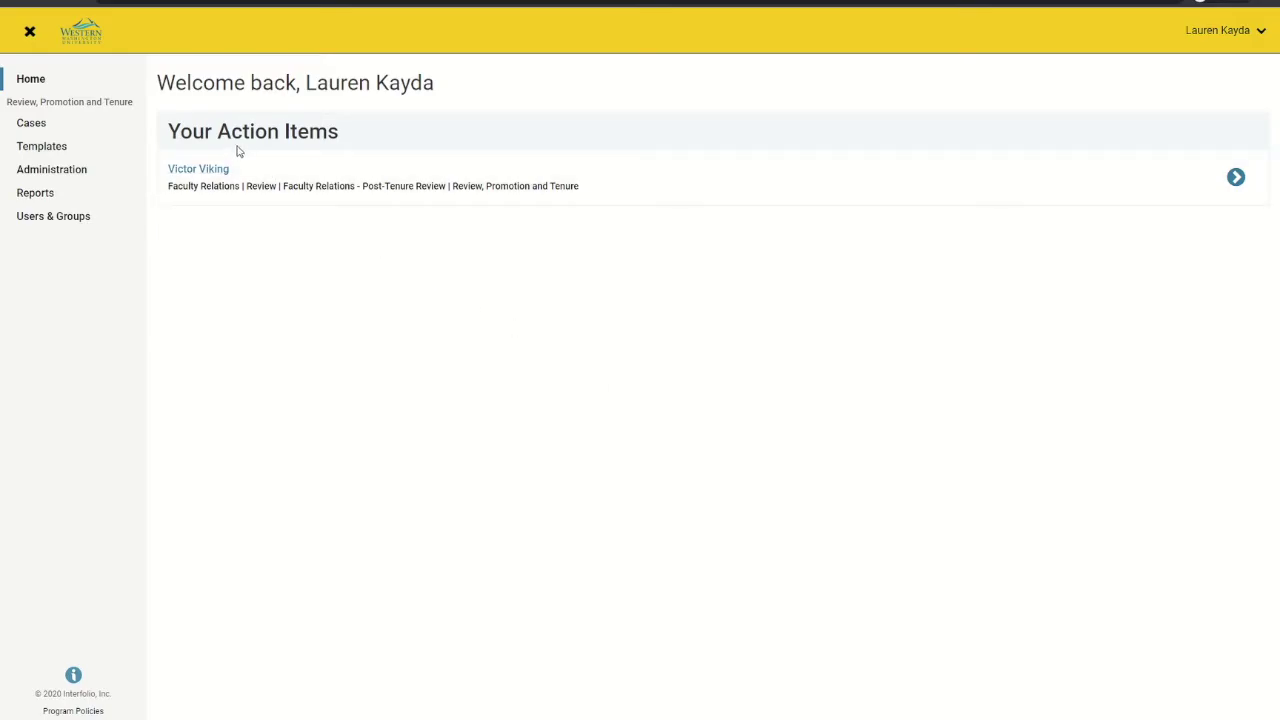
click(196, 176)
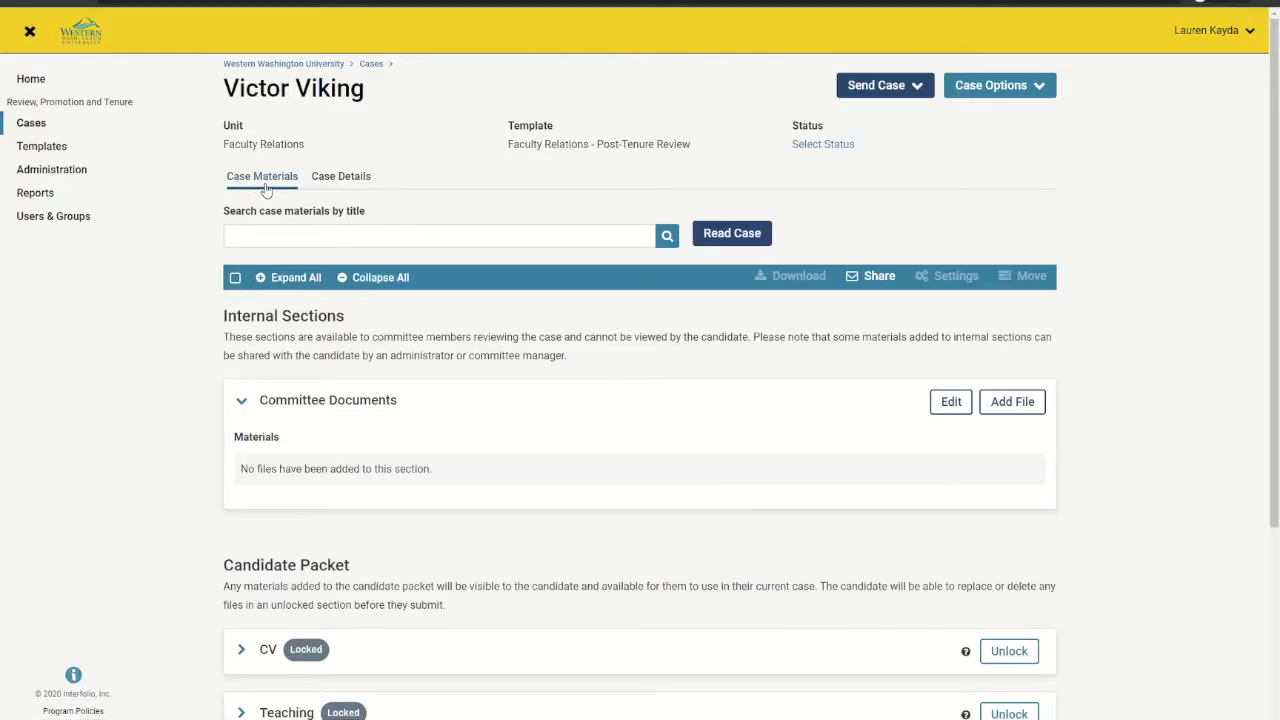
Review the case details, including reviewer instructions and committee, then return to the case materials
click(340, 177)
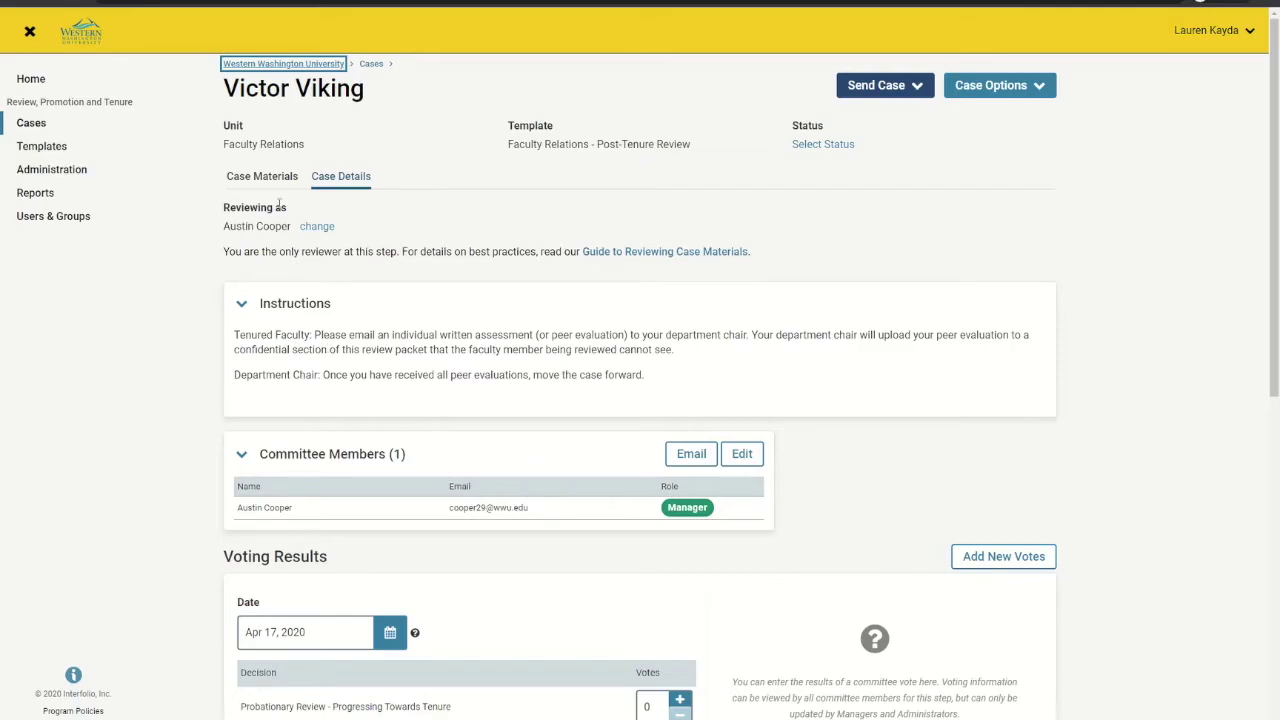
click(264, 180)
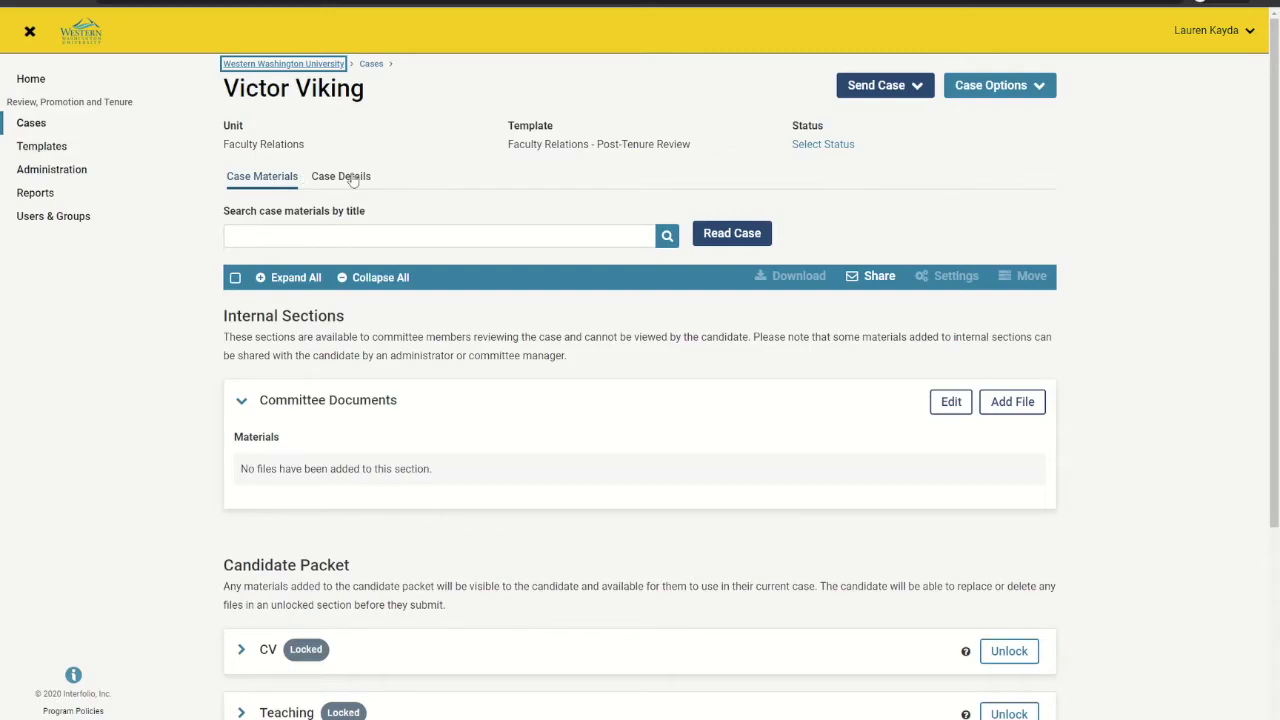
Open the packet in the reader, page through the CV, and open SERVICE's Annual Assigment memo
click(737, 241)
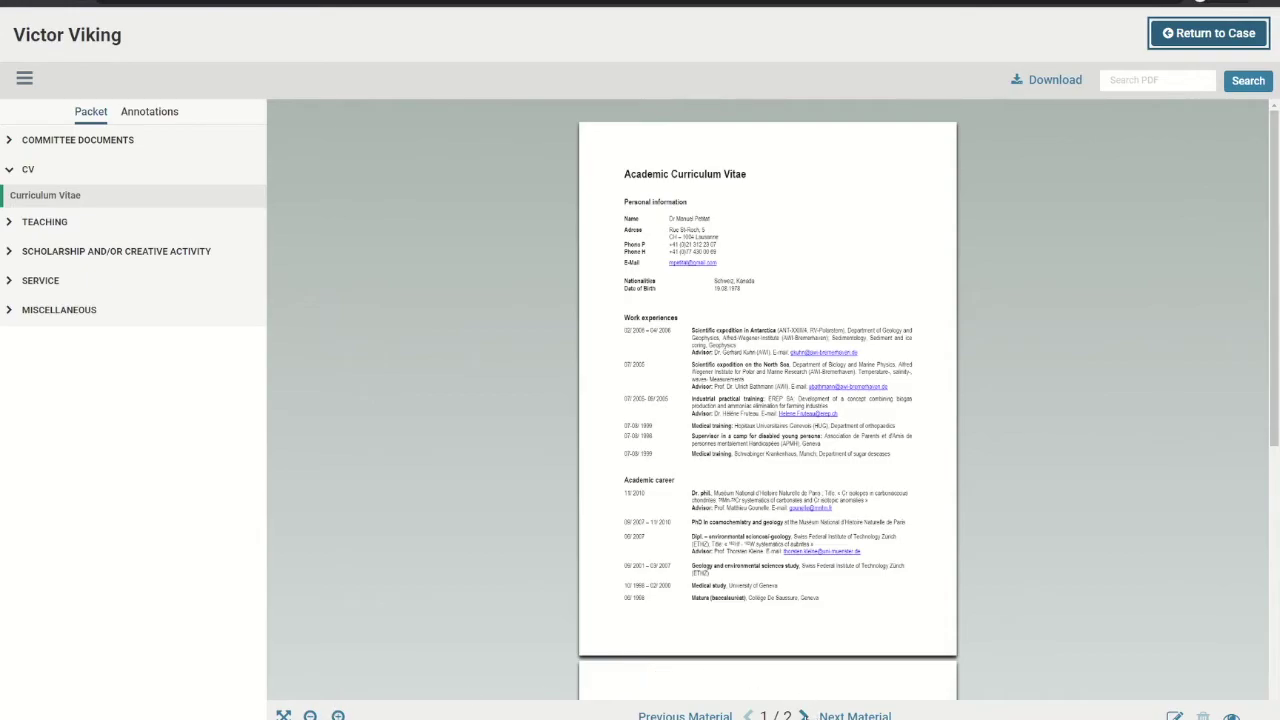
click(804, 716)
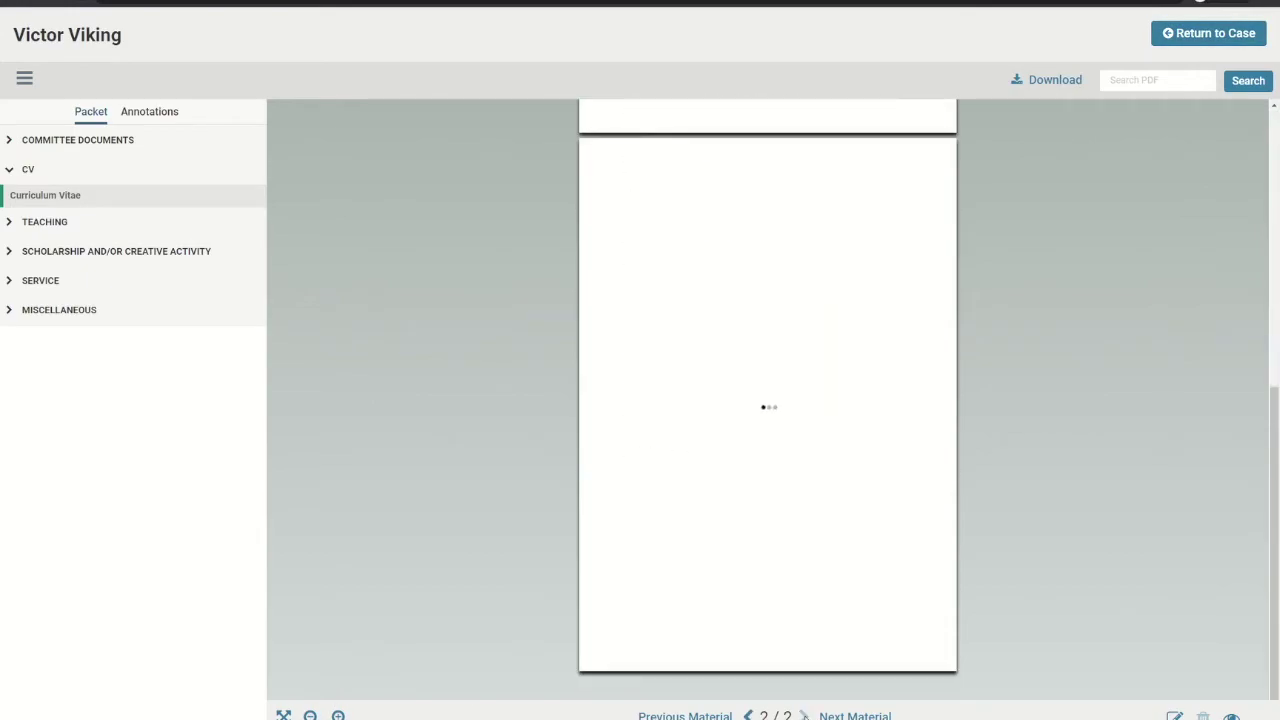
click(852, 716)
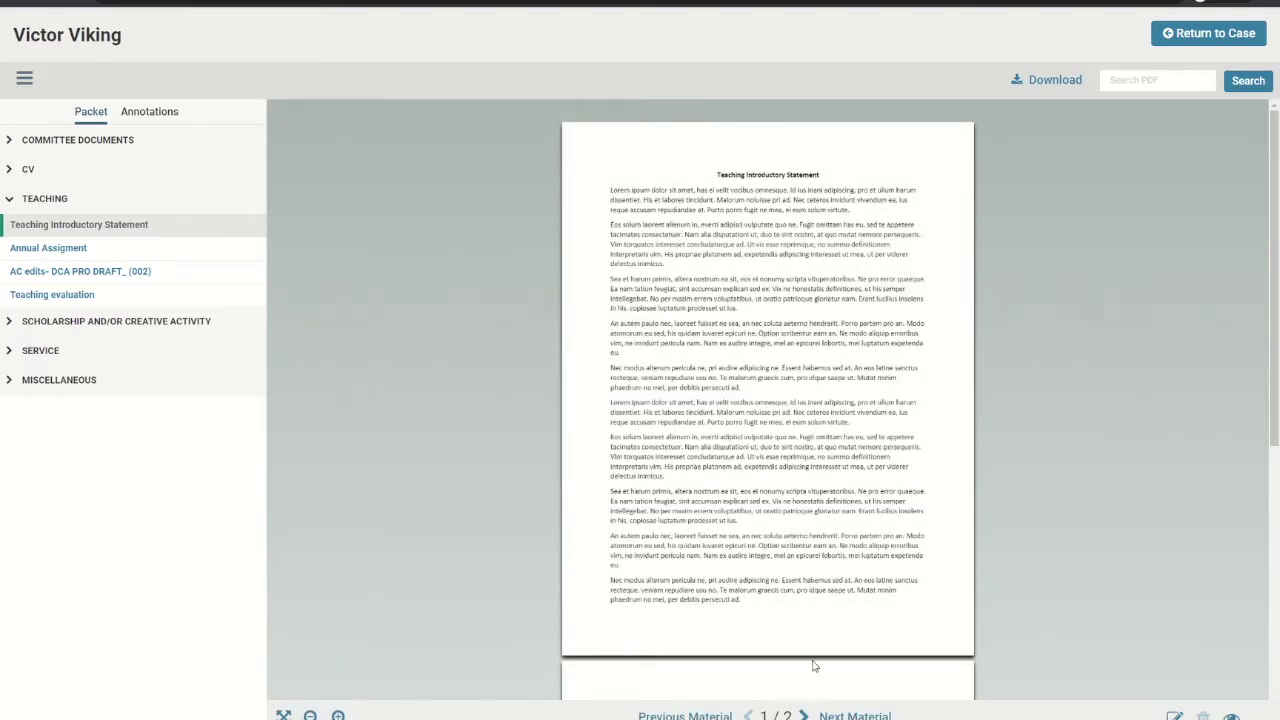
click(26, 351)
click(34, 285)
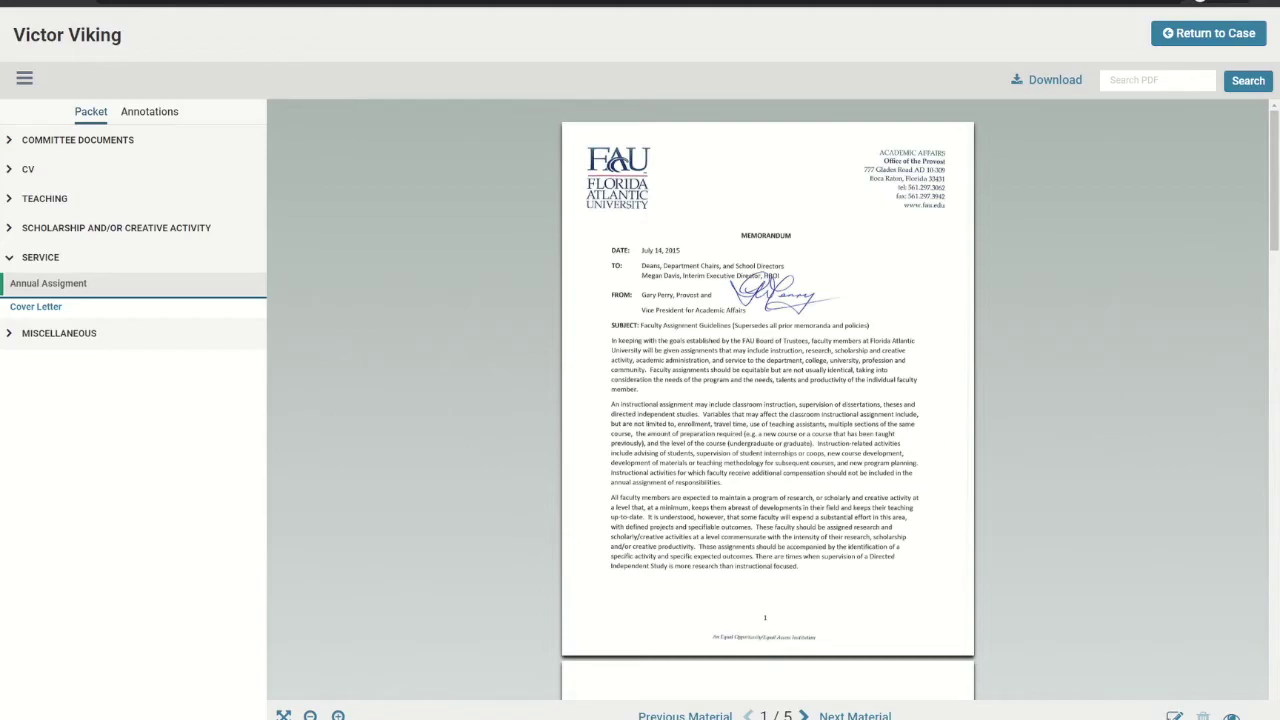
click(1174, 716)
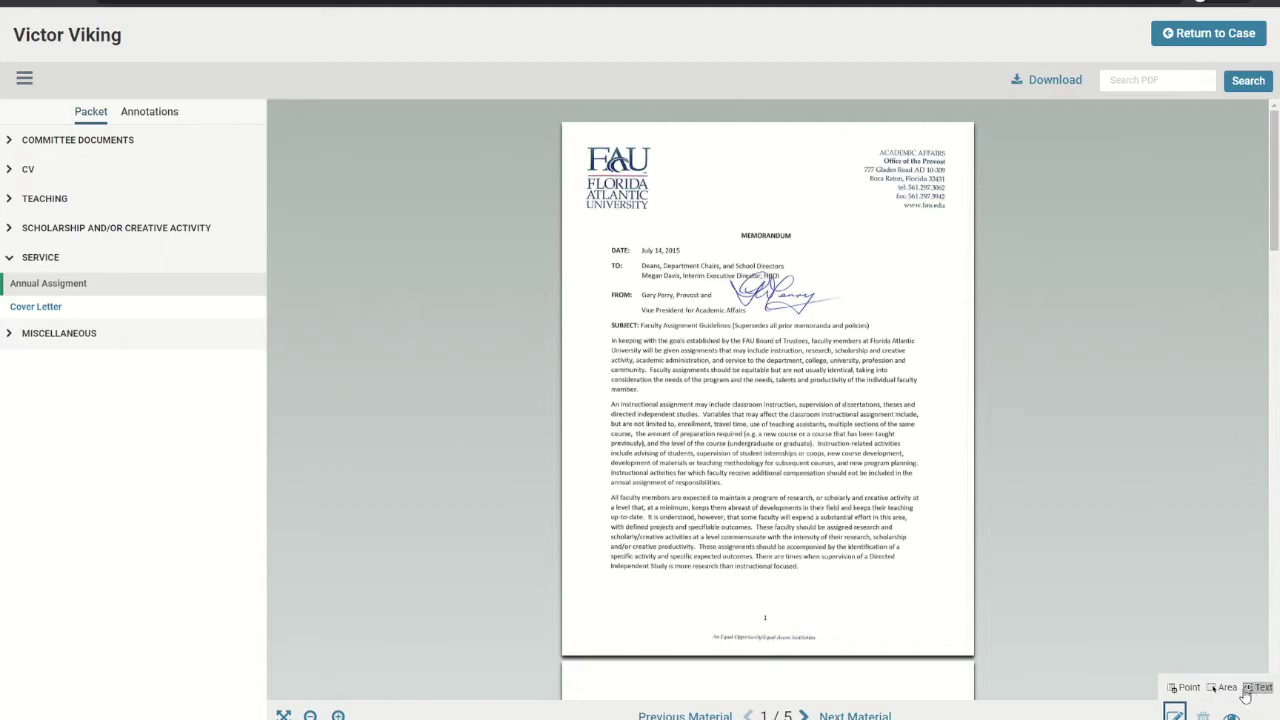
Pin a point annotation reading 'Note.' in the memo's first paragraph and view the annotations list
click(1189, 689)
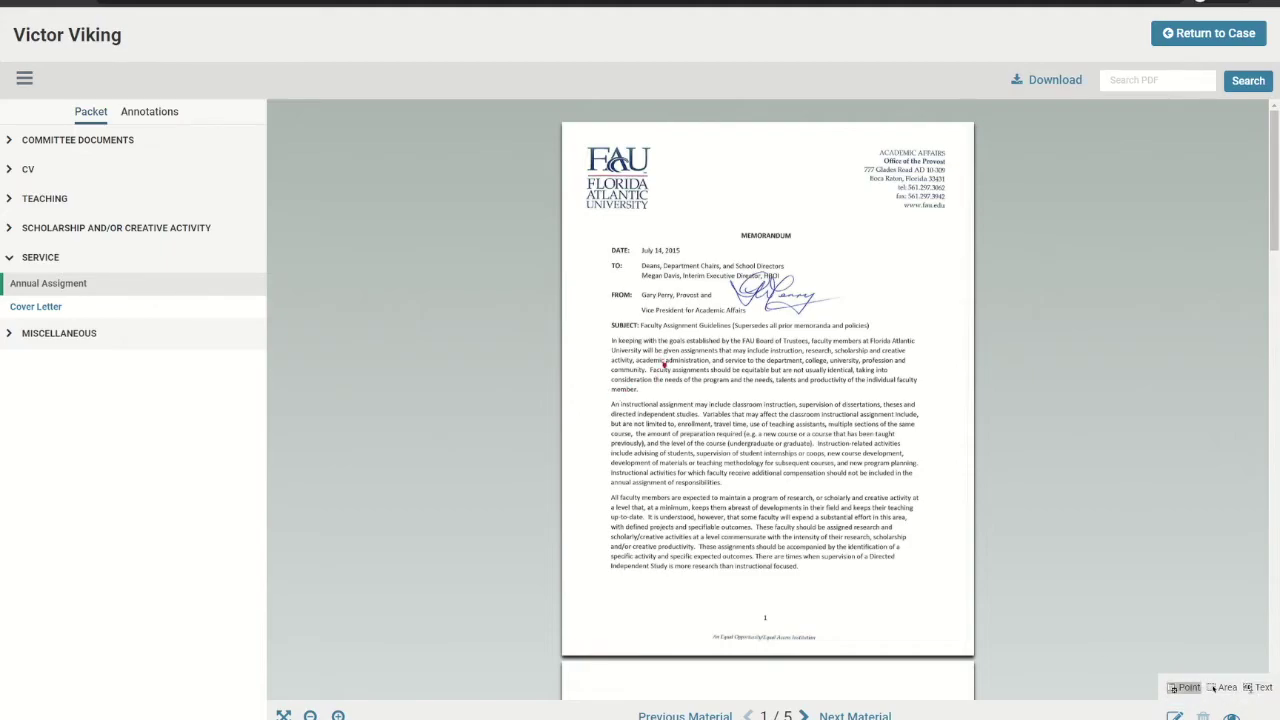
click(664, 364)
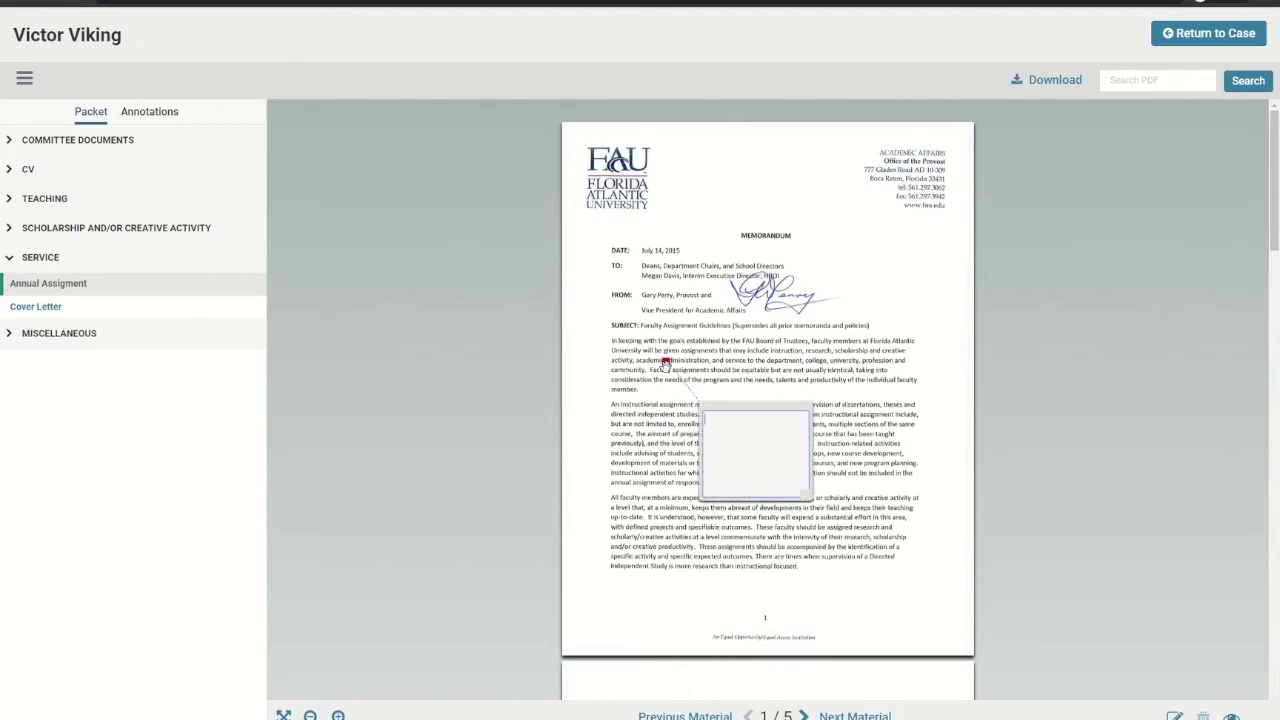
text(Note.)
click(165, 115)
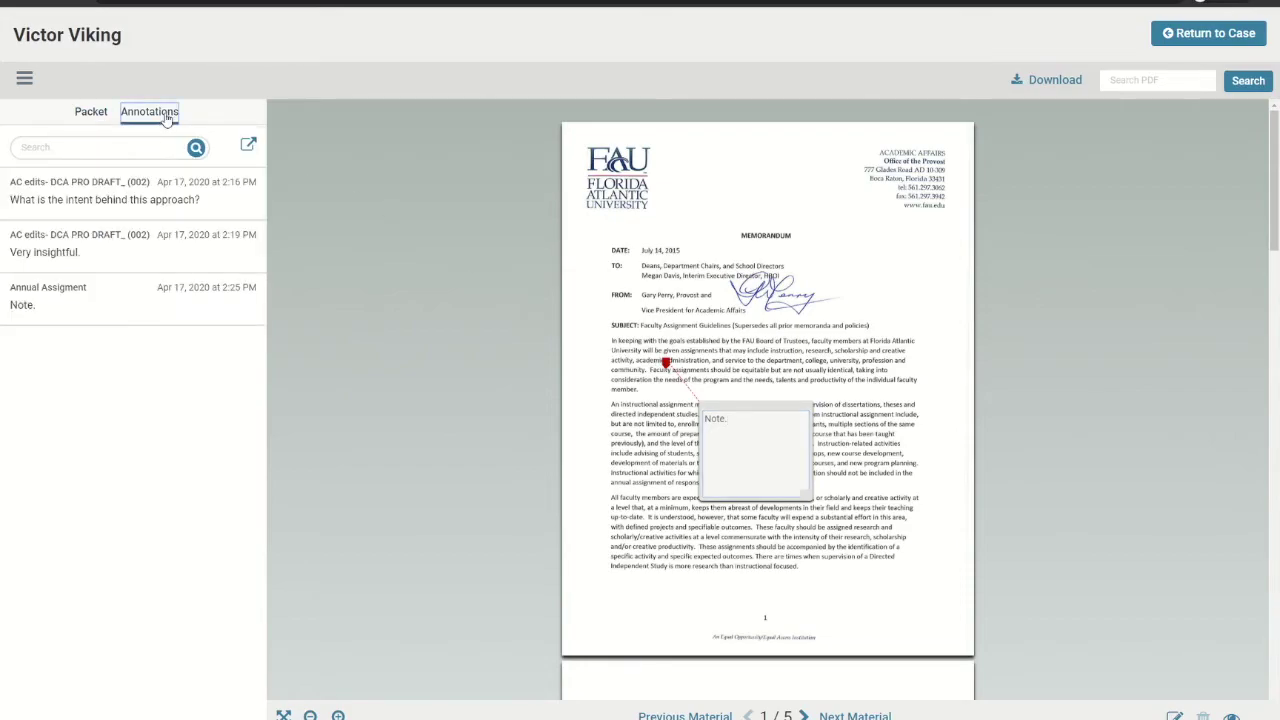
click(118, 200)
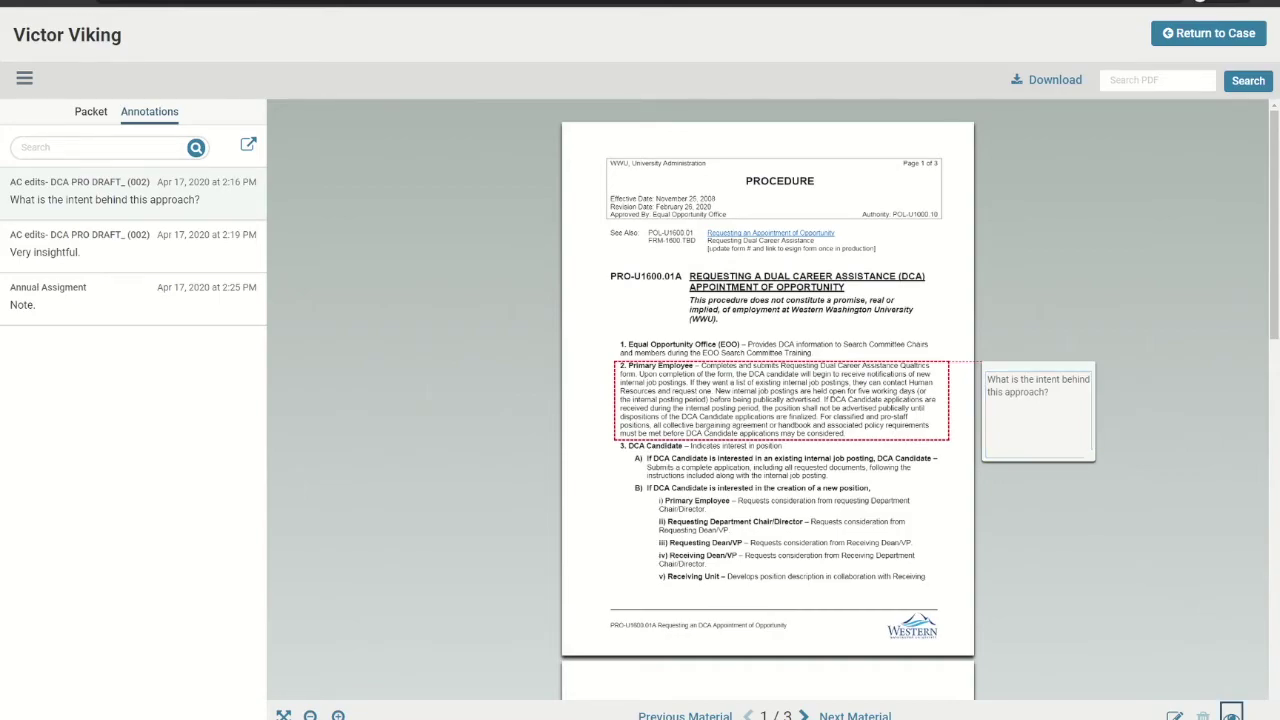
Hide and then re-show the annotations on the dual career assistance procedure document
click(1231, 716)
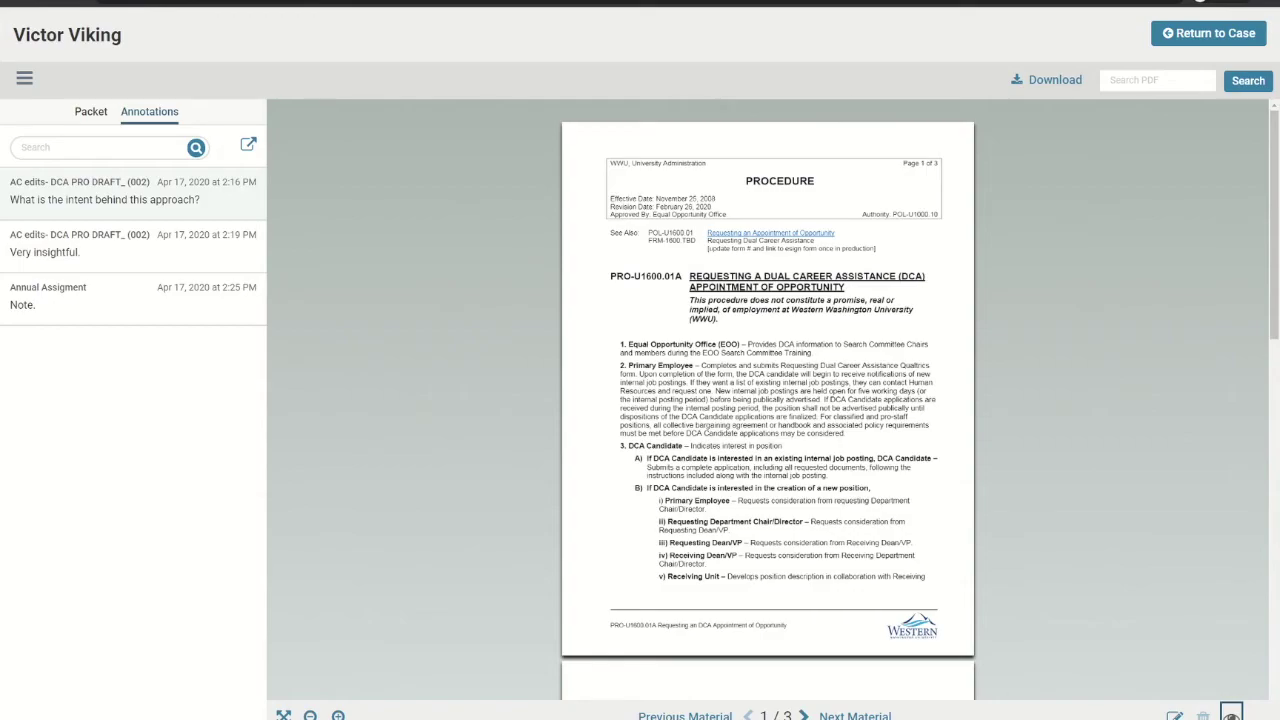
click(1231, 716)
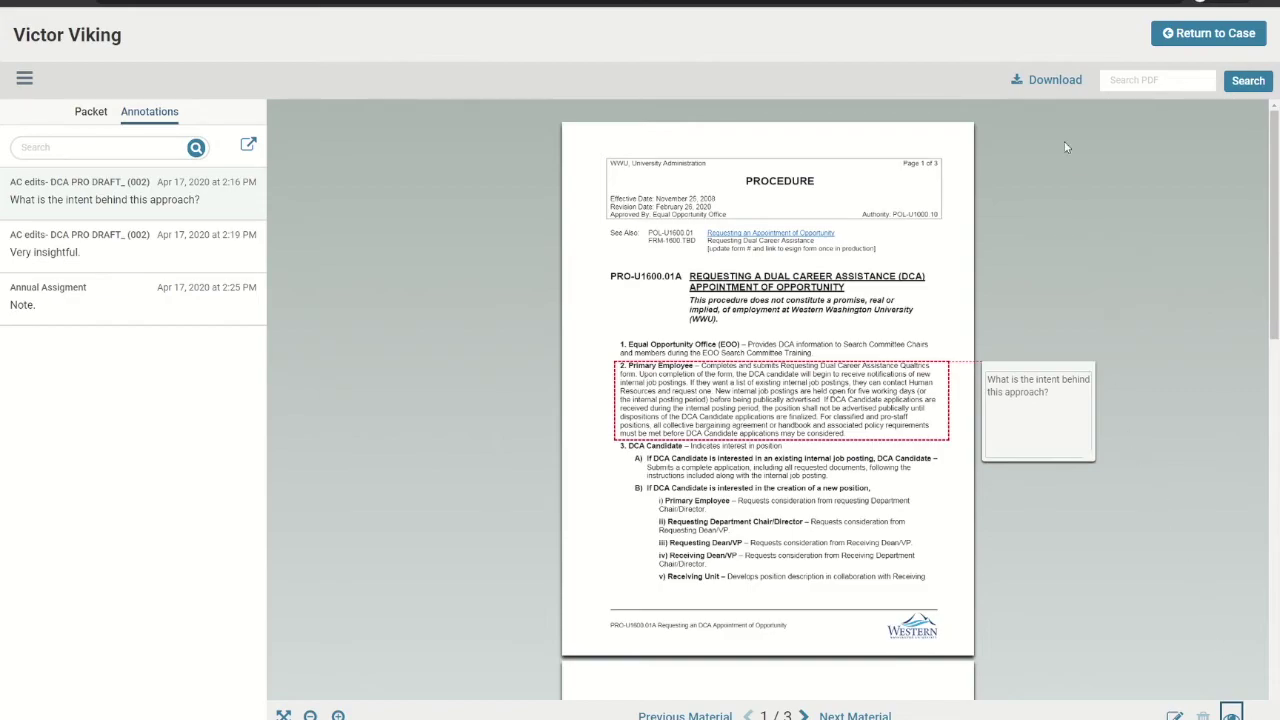
Open the Download menu for the whole packet or the dual career assistance procedure
click(1045, 89)
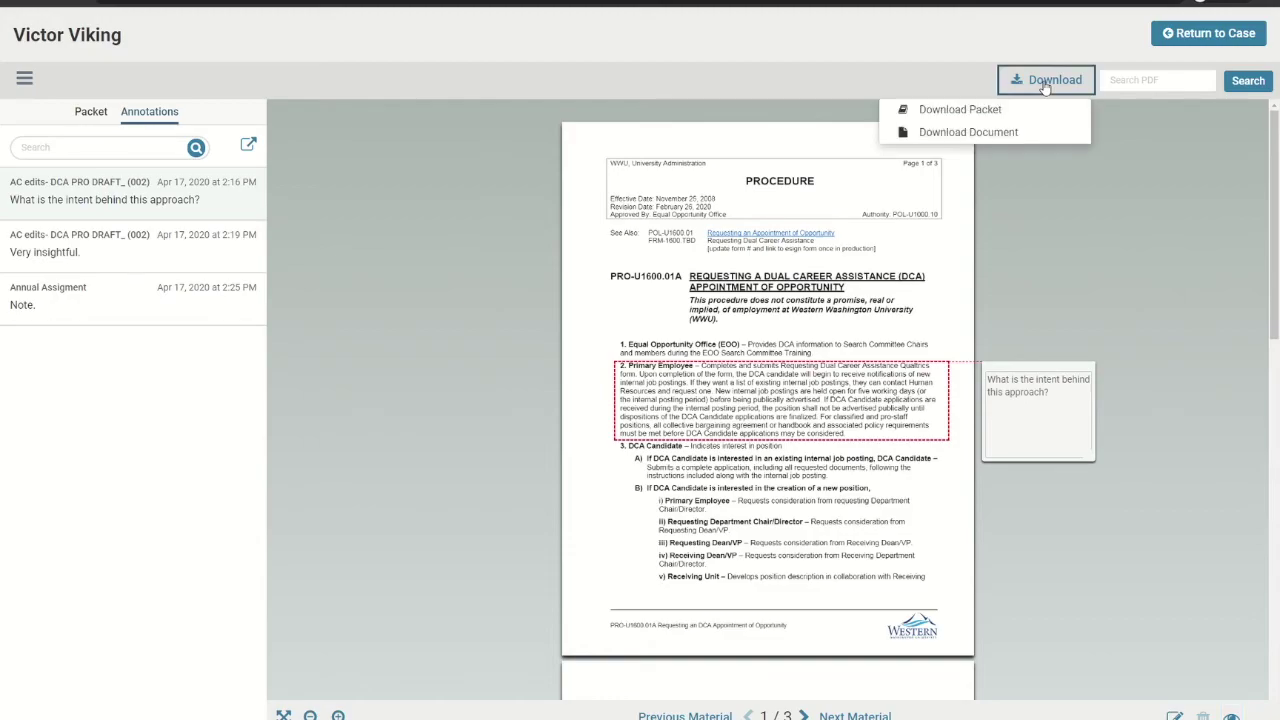